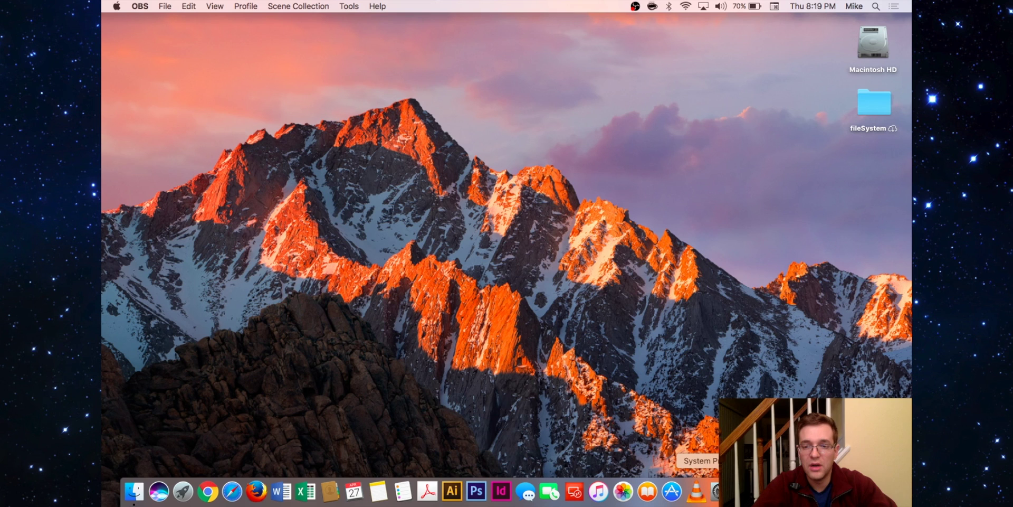
Step: Launch System Preferences and move its window toward the centre, opening and closing the Apple menu
{"action": "left_click", "coordinate": [715, 493]}
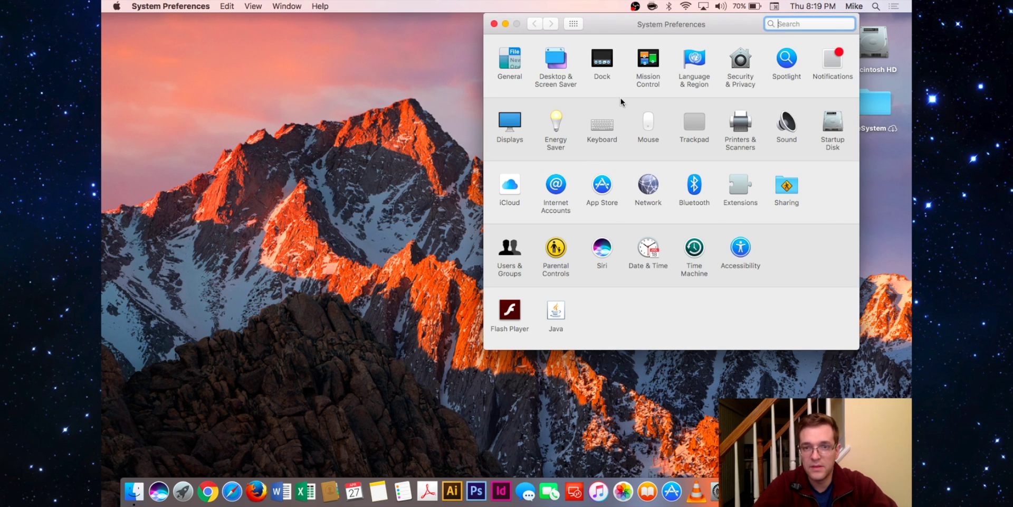
{"action": "left_click_drag", "start_coordinate": [614, 22], "coordinate": [494, 44]}
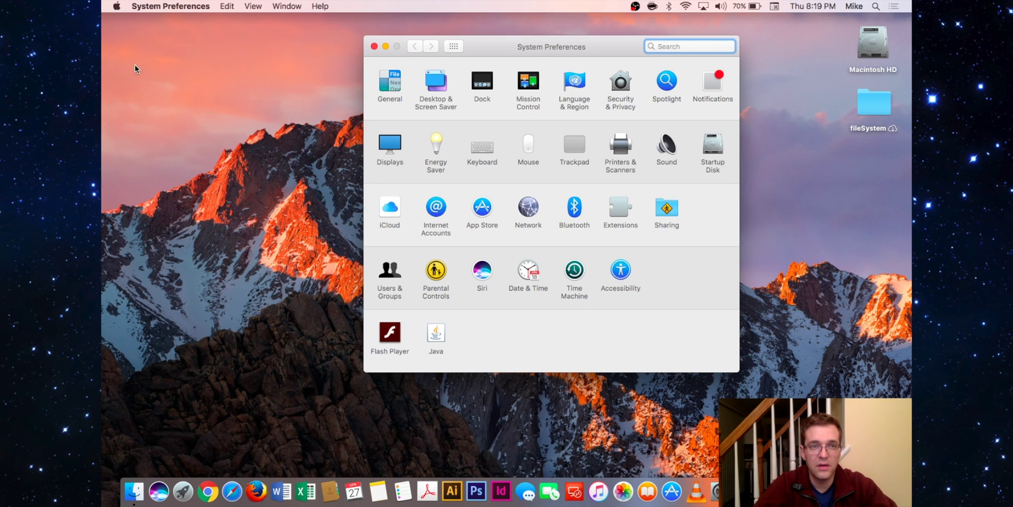
{"action": "left_click", "coordinate": [116, 6]}
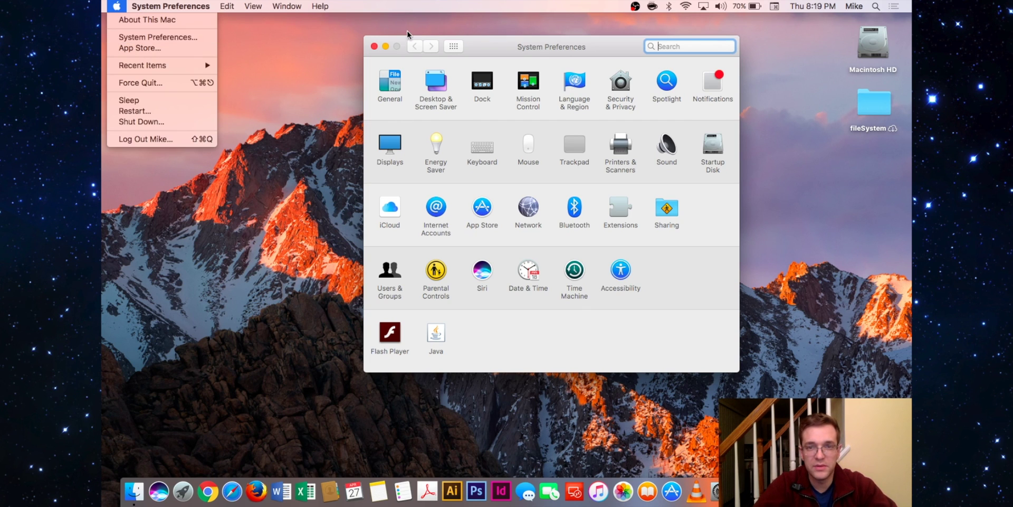
{"action": "left_click", "coordinate": [481, 45]}
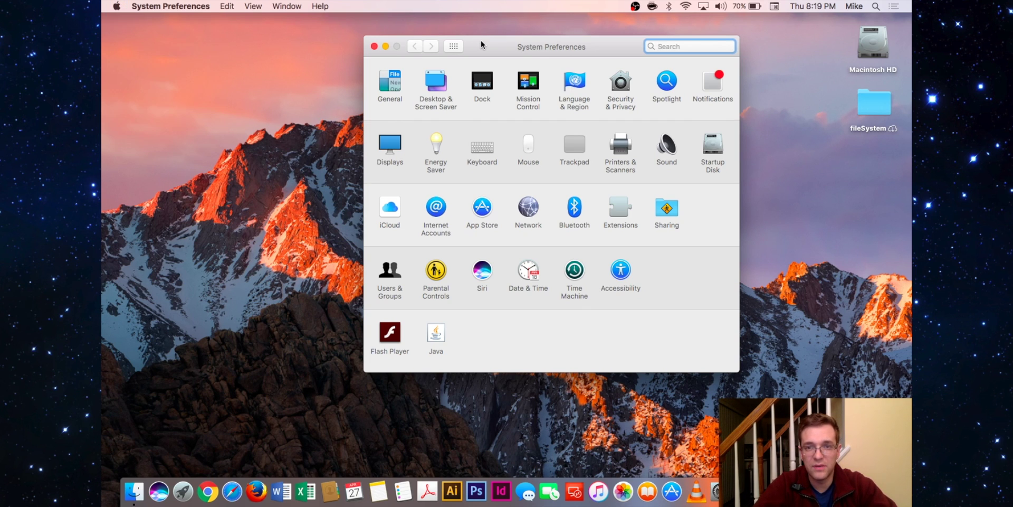
Step: Open Printers & Scanners, view the offline EPSON Stylus Pro 3800's details, then bring up Spotlight
{"action": "left_click", "coordinate": [623, 144]}
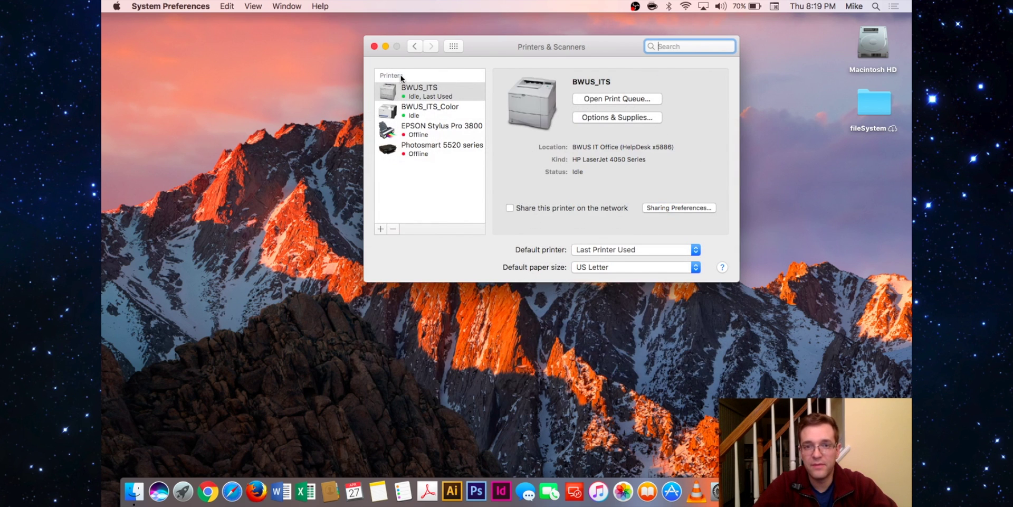
{"action": "left_click", "coordinate": [414, 131]}
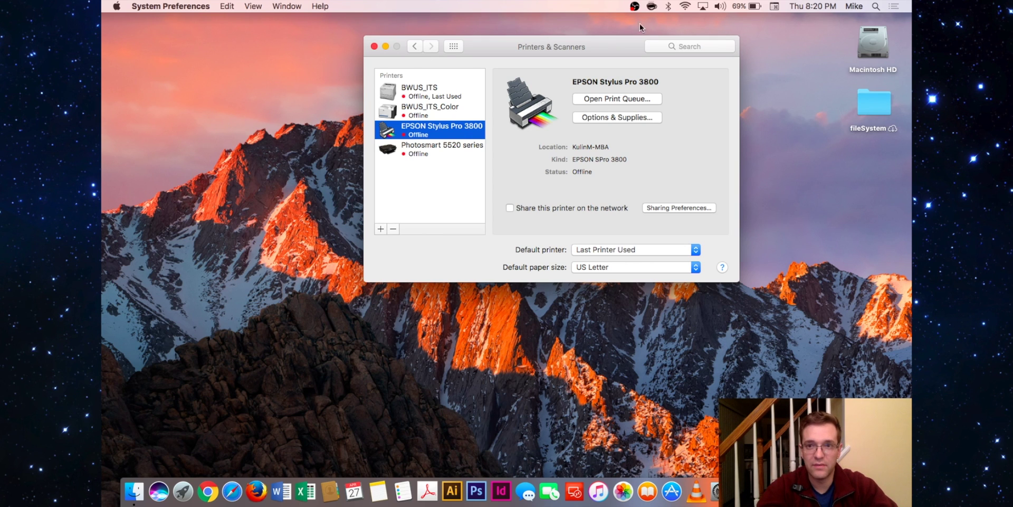
{"action": "left_click", "coordinate": [876, 7]}
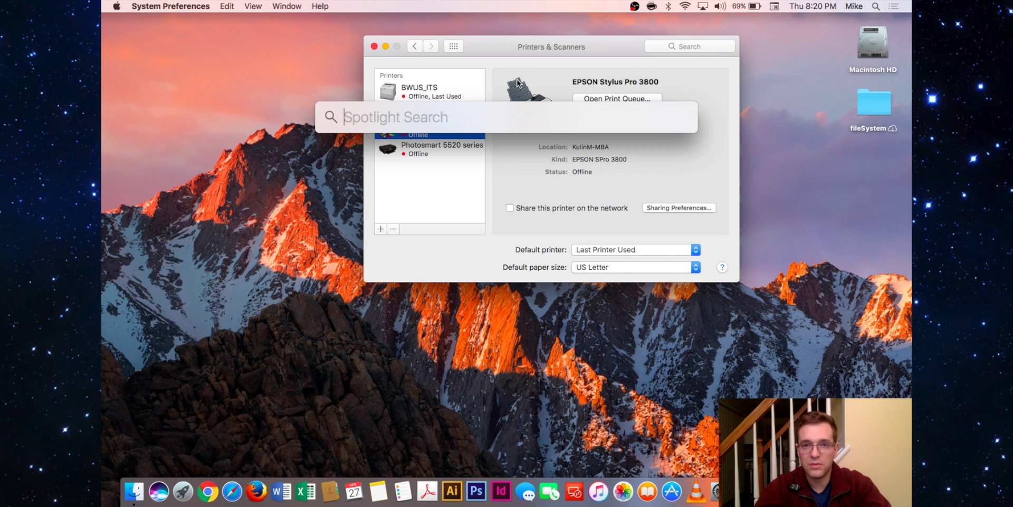
Step: Close Printers & Scanners and launch Terminal through Spotlight search
{"action": "left_click", "coordinate": [374, 46]}
{"action": "key", "text": "super+space"}
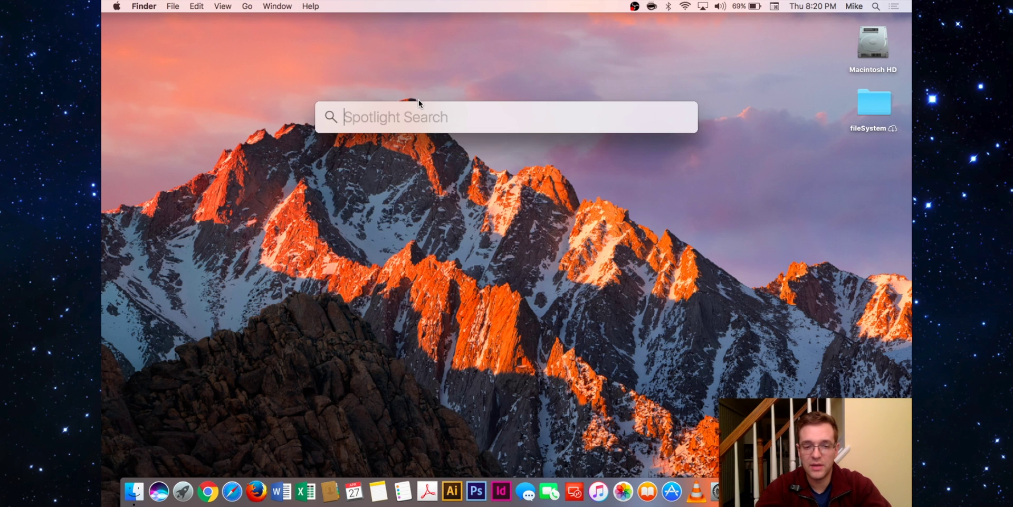
{"action": "type", "text": "tr"}
{"action": "key", "text": "BackSpace"}
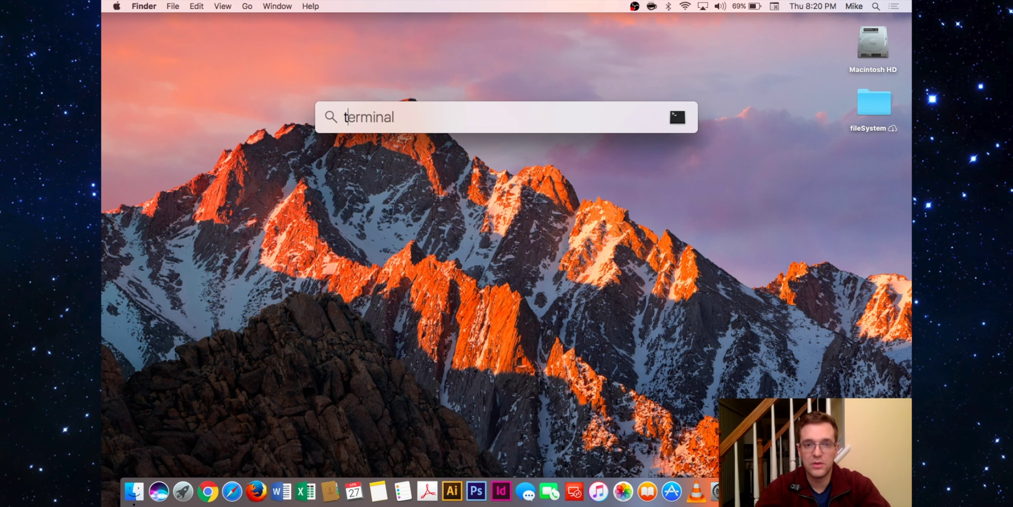
{"action": "type", "text": "erminal"}
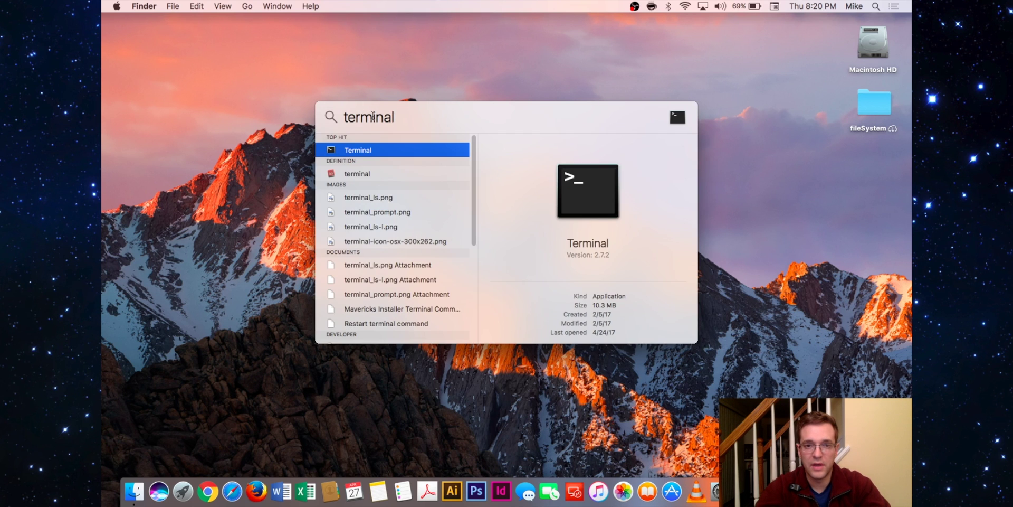
{"action": "key", "text": "Return"}
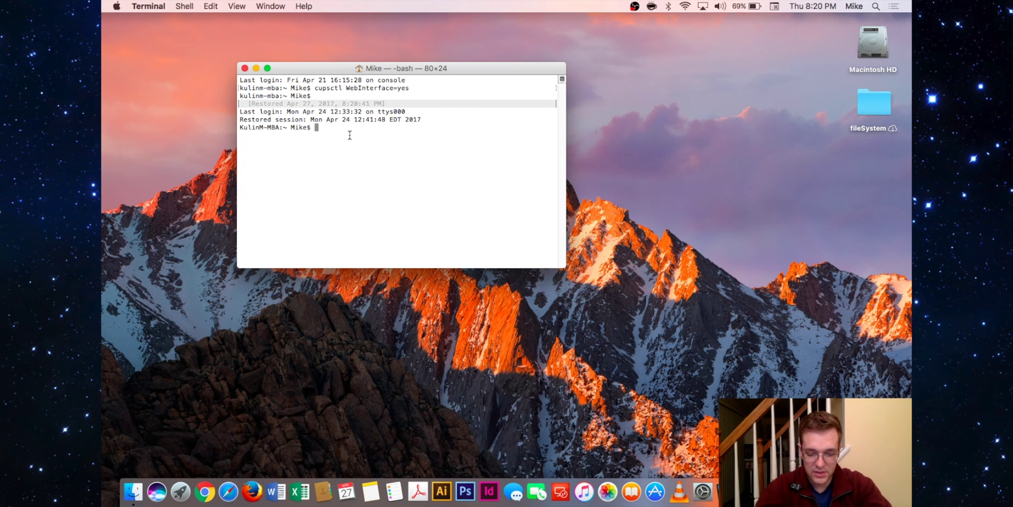
Step: Run 'cupsctl WebInterface=yes' in Terminal to enable the CUPS web interface
{"action": "type", "text": "cupsctl"}
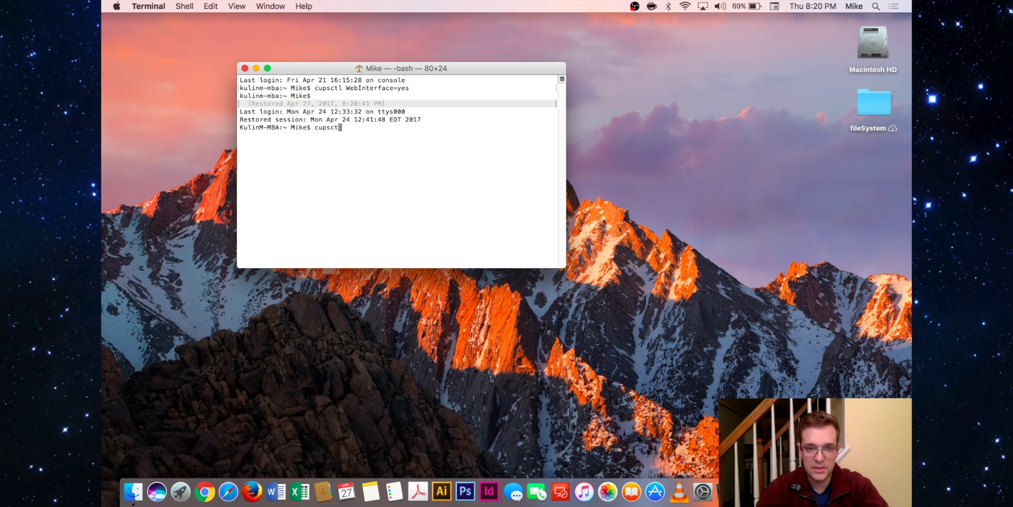
{"action": "type", "text": " We"}
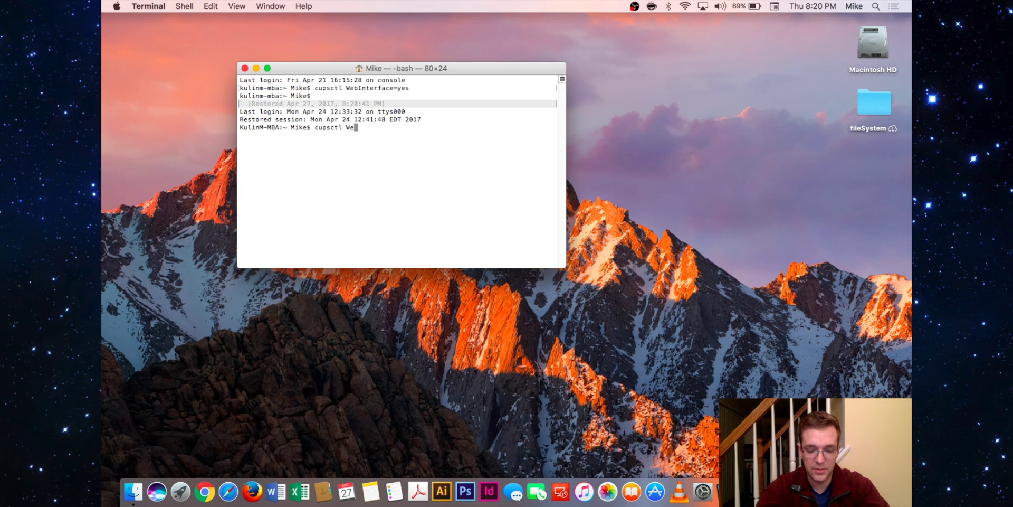
{"action": "type", "text": "bIn"}
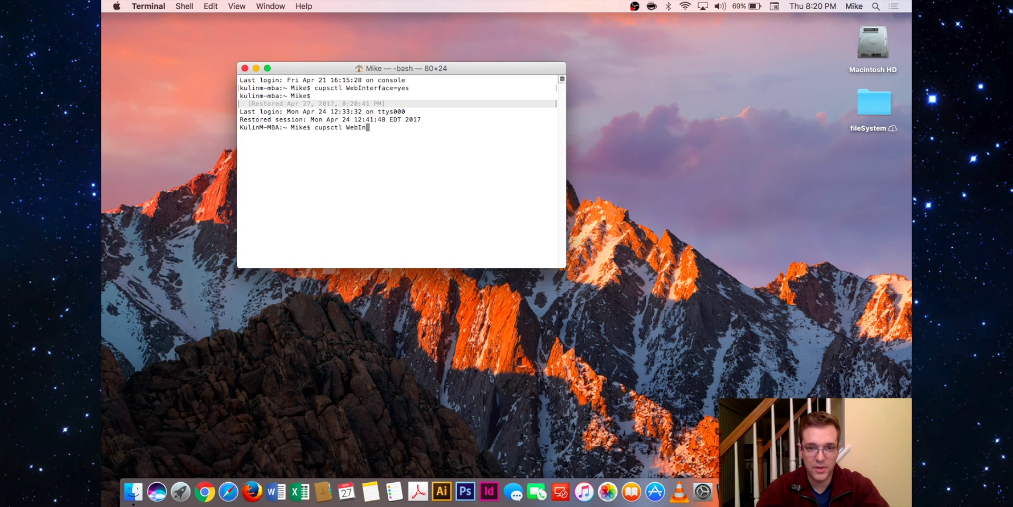
{"action": "type", "text": "terface"}
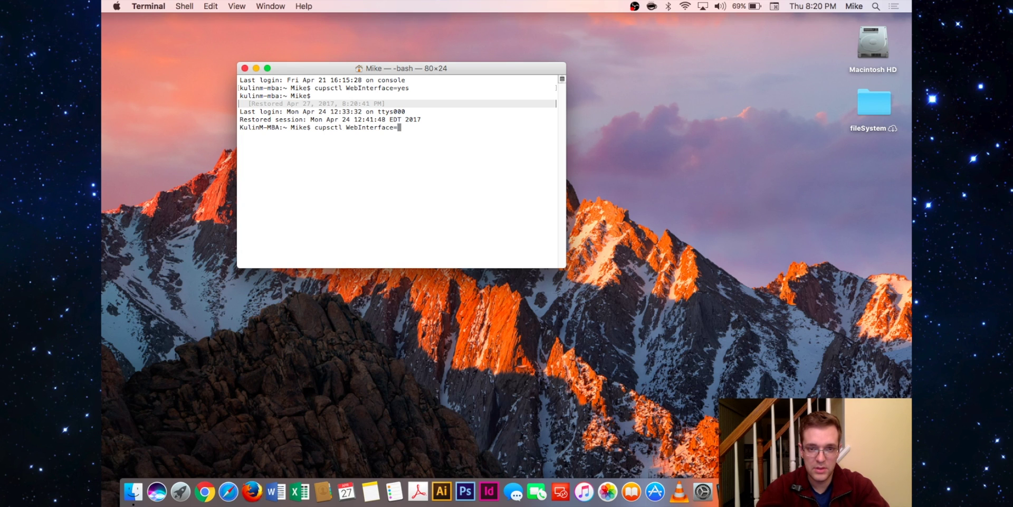
{"action": "type", "text": "=yes"}
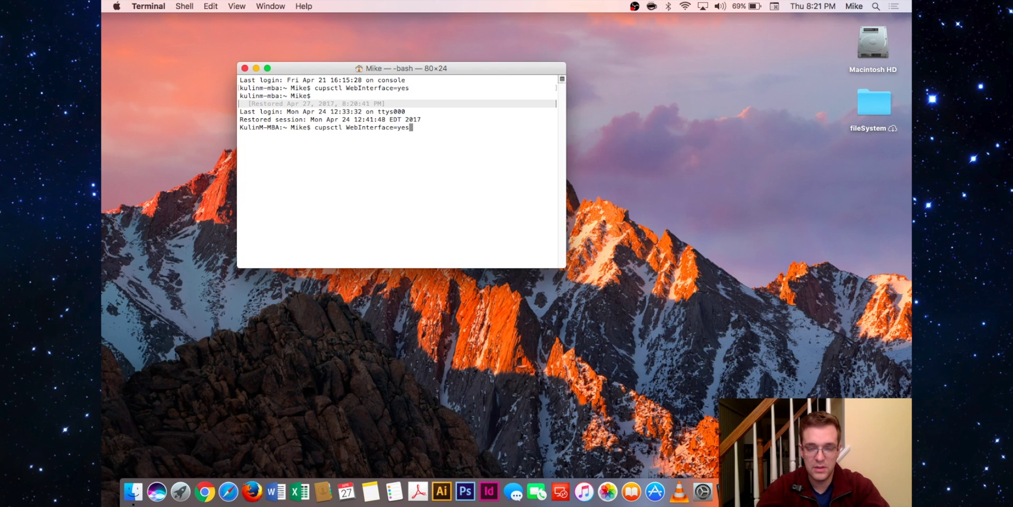
{"action": "key", "text": "Return"}
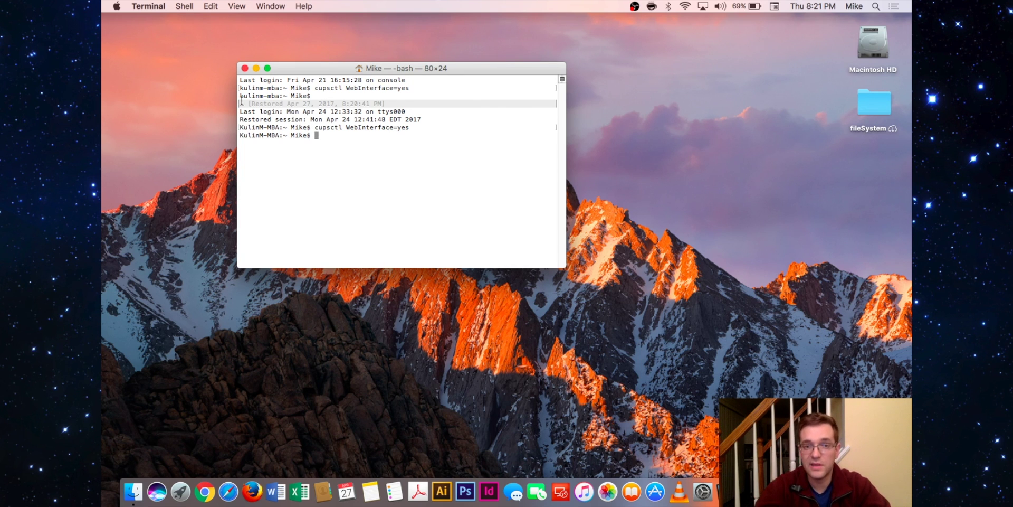
{"action": "left_click", "coordinate": [148, 7]}
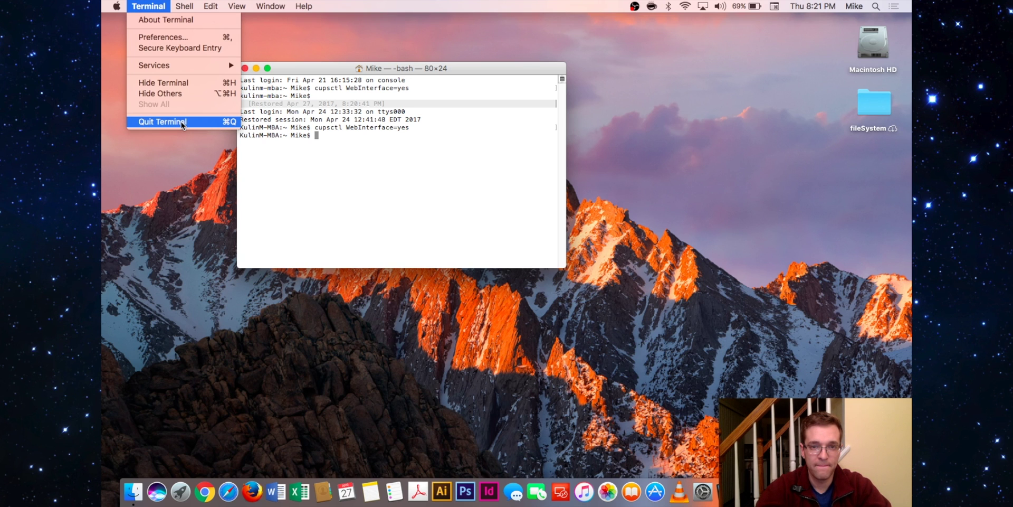
Step: Quit Terminal, launch Safari and load localhost:631 to show the CUPS 2.2.0 home page
{"action": "left_click", "coordinate": [182, 123]}
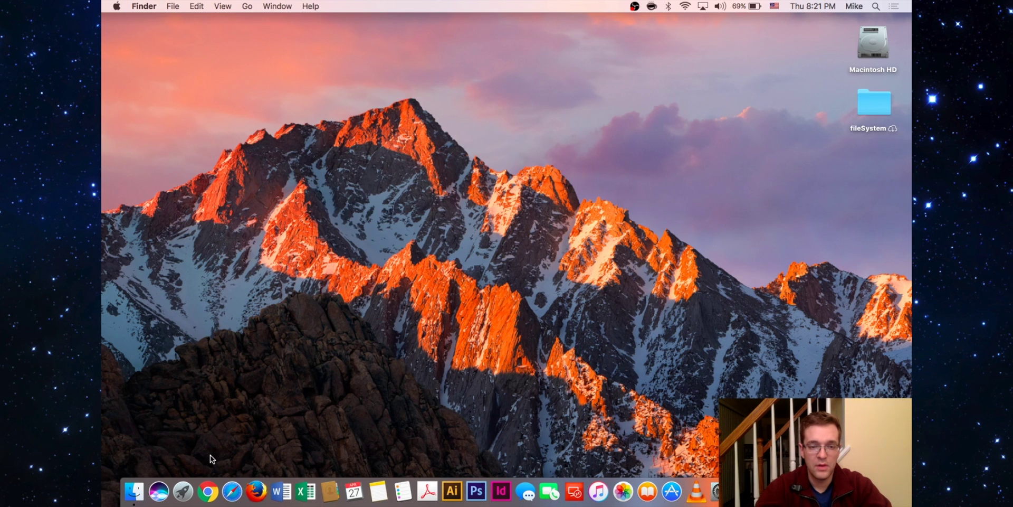
{"action": "left_click", "coordinate": [233, 492]}
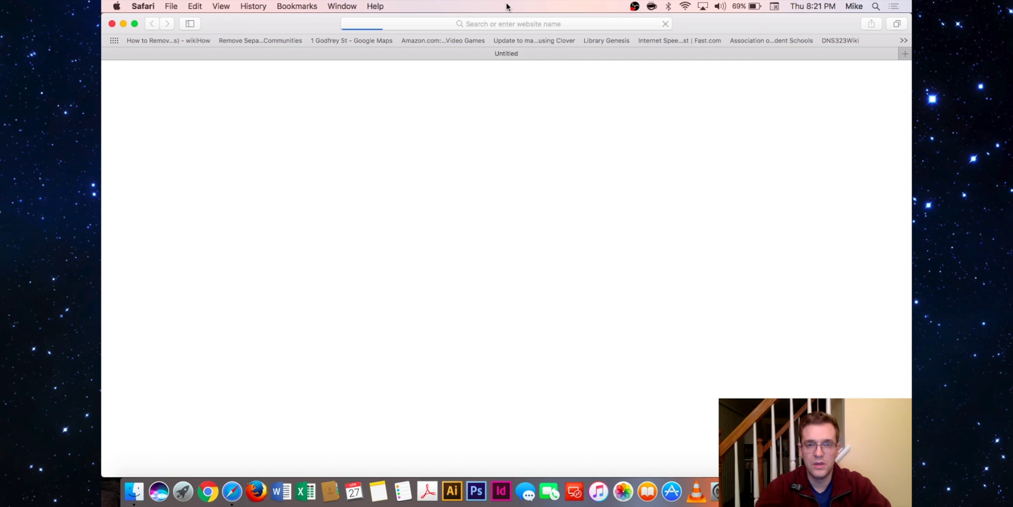
{"action": "left_click", "coordinate": [554, 29]}
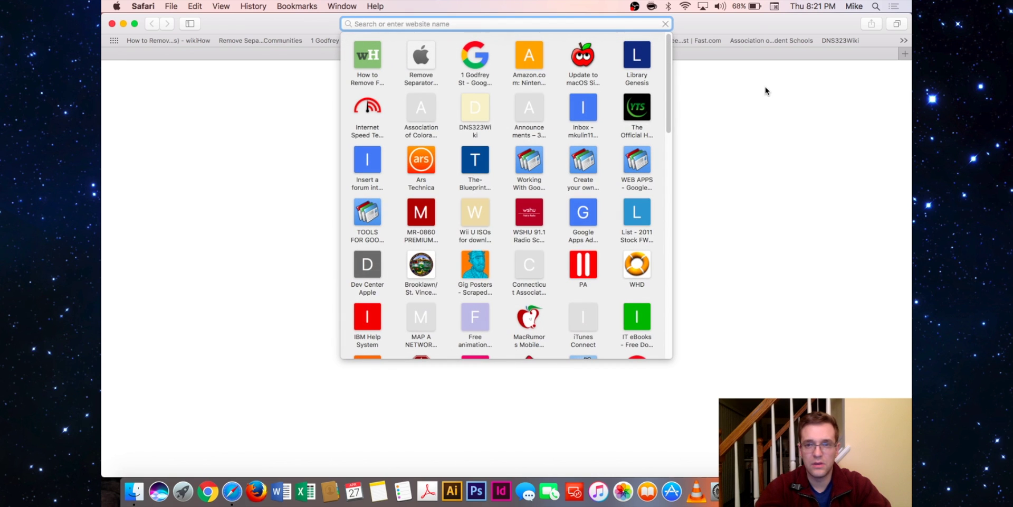
{"action": "type", "text": "localhost"}
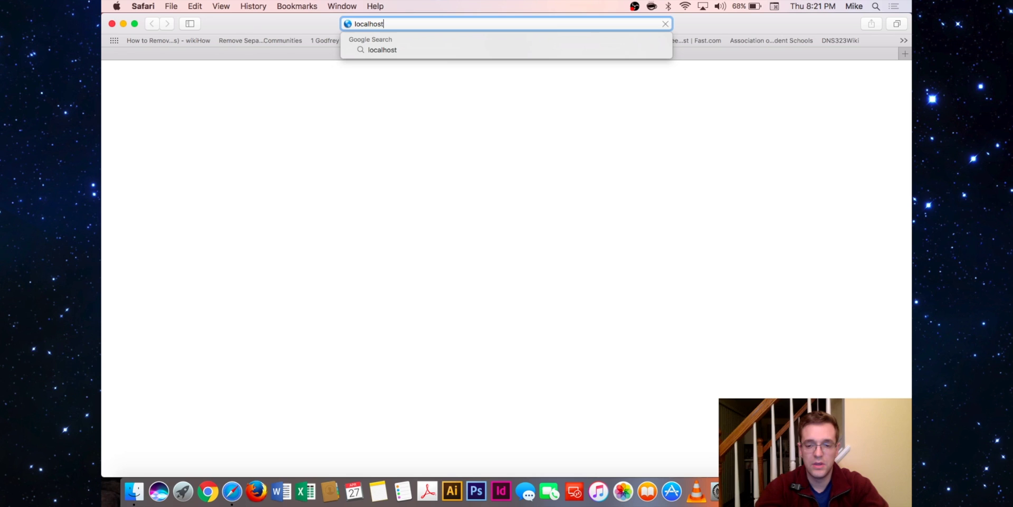
{"action": "type", "text": ":"}
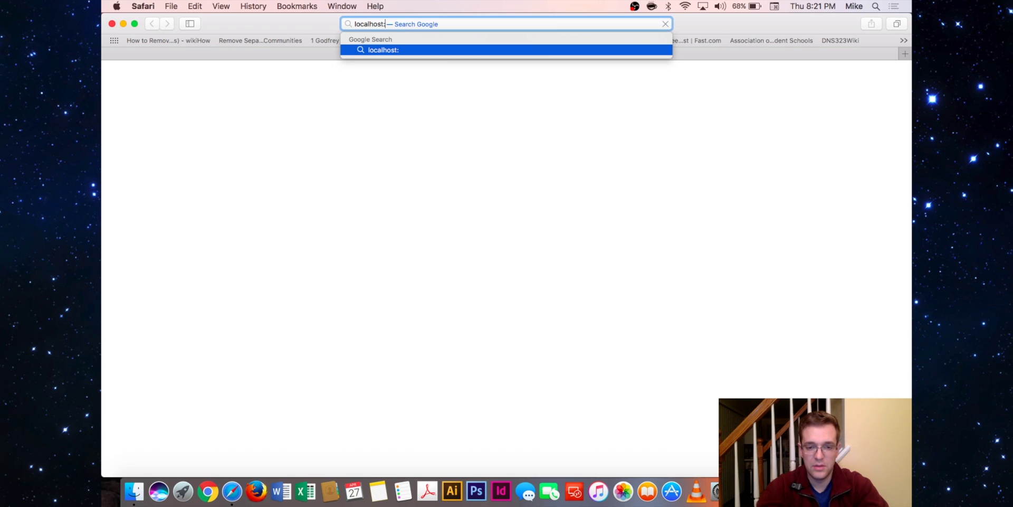
{"action": "type", "text": "631"}
{"action": "key", "text": "Return"}
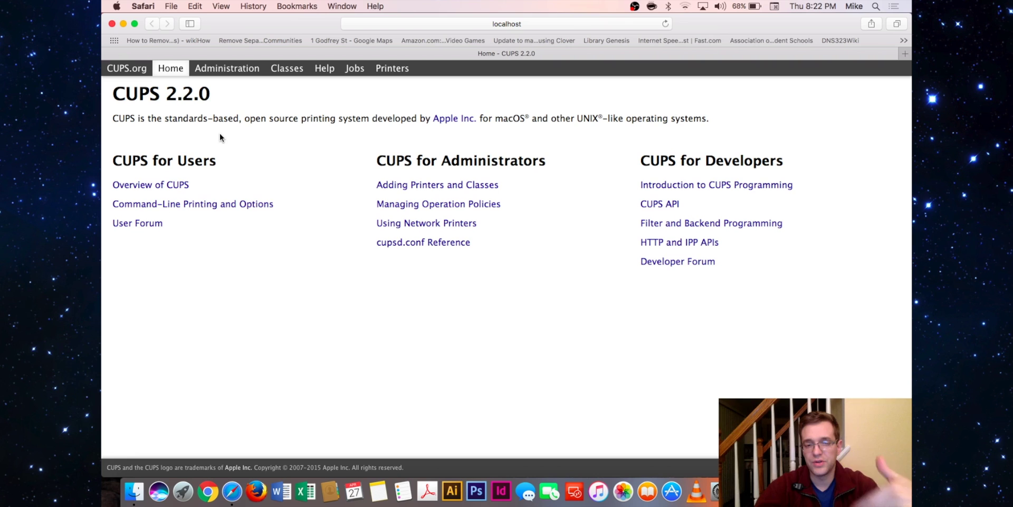
Step: Go to the CUPS Administration page, then use Manage Jobs to see the empty job list
{"action": "left_click", "coordinate": [235, 68]}
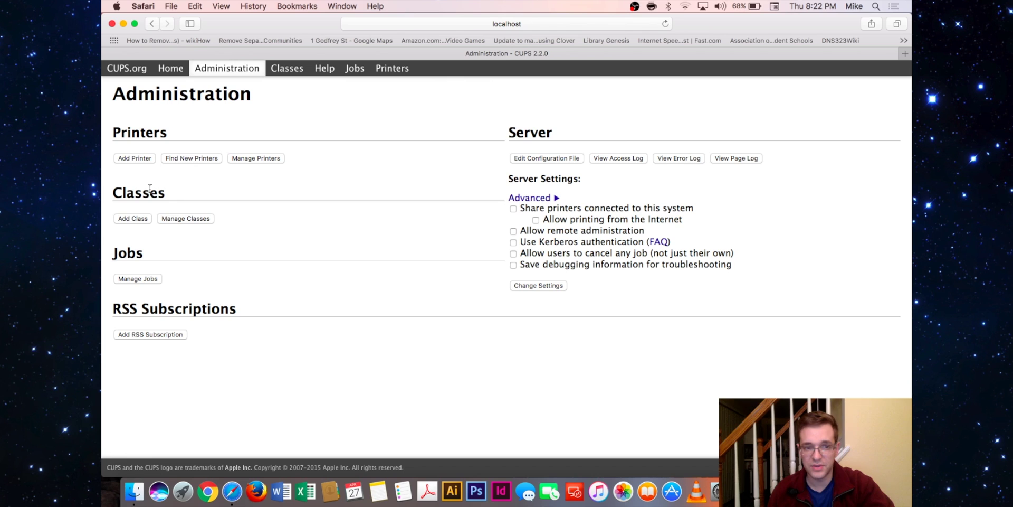
{"action": "left_click", "coordinate": [138, 279]}
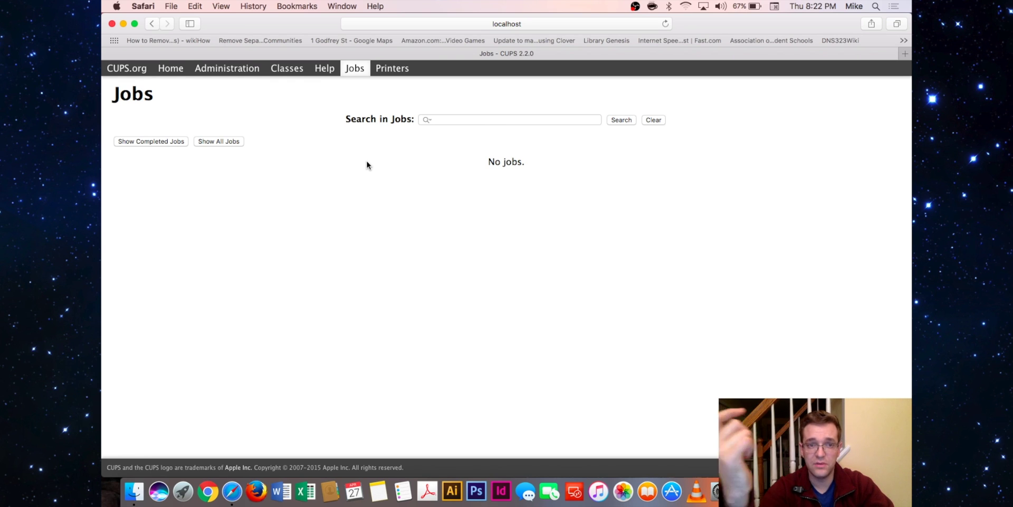
Step: Switch between all, active and completed job lists and scroll through the 55 completed jobs
{"action": "left_click", "coordinate": [232, 140]}
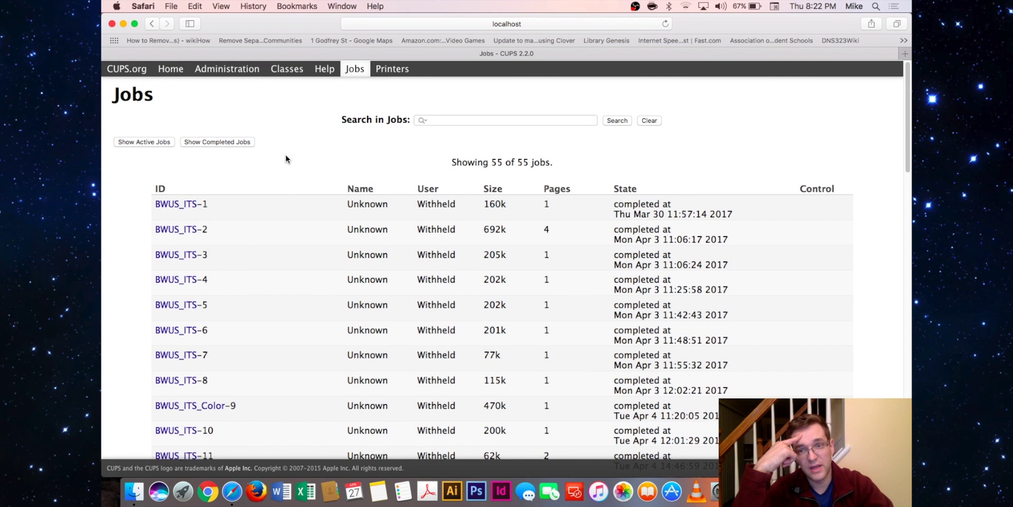
{"action": "left_click", "coordinate": [140, 144]}
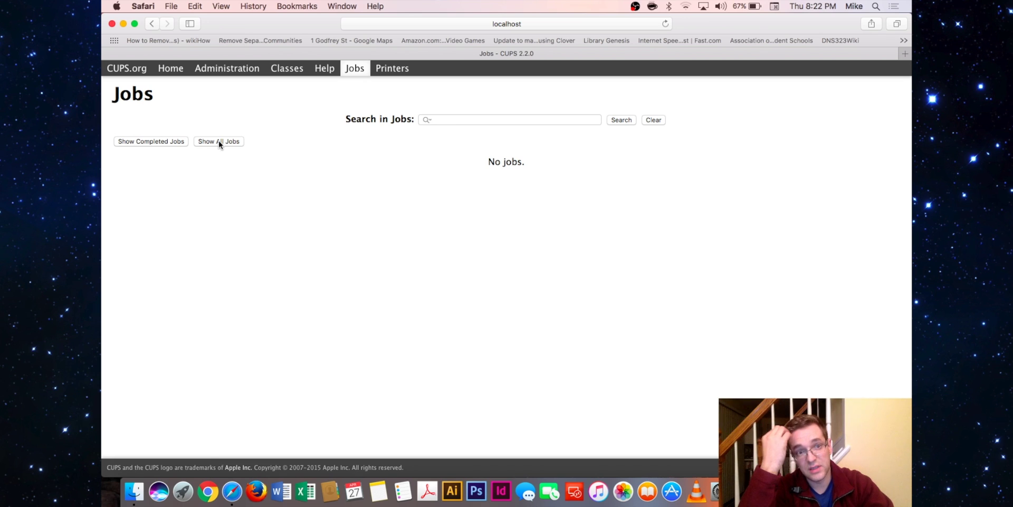
{"action": "left_click", "coordinate": [163, 141]}
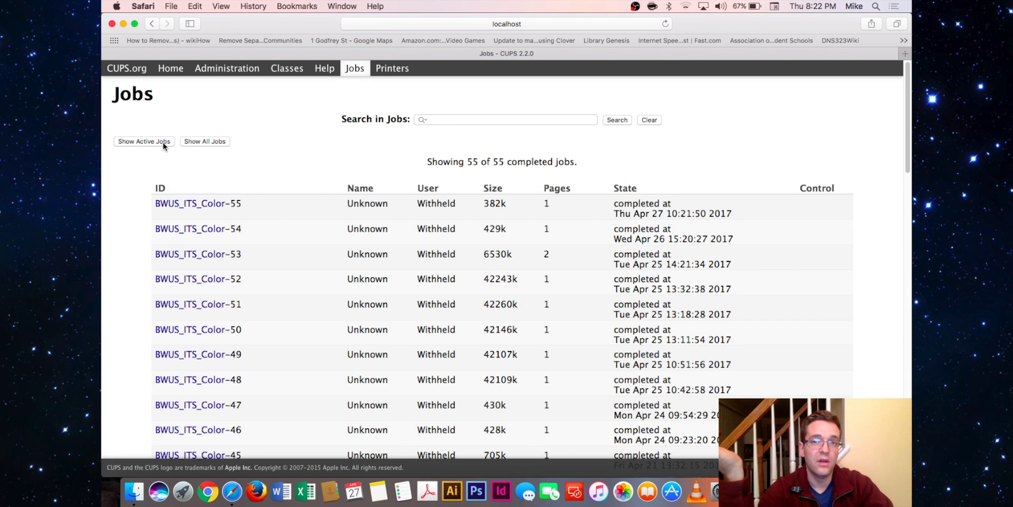
{"action": "scroll", "coordinate": [265, 174], "scroll_direction": "down", "scroll_amount": 2}
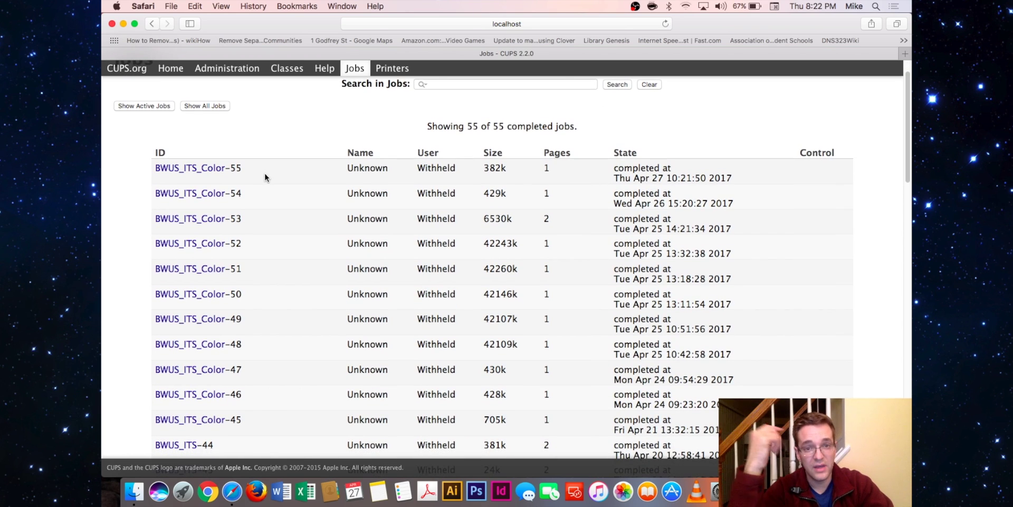
{"action": "scroll", "coordinate": [501, 172], "scroll_direction": "up", "scroll_amount": 2}
{"action": "scroll", "coordinate": [501, 172], "scroll_direction": "down", "scroll_amount": 10}
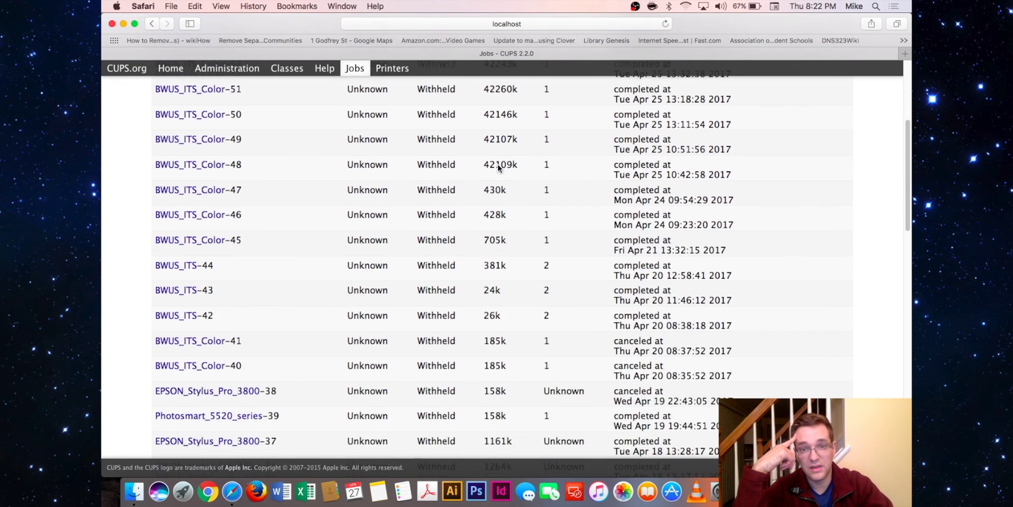
{"action": "scroll", "coordinate": [653, 262], "scroll_direction": "up", "scroll_amount": 5}
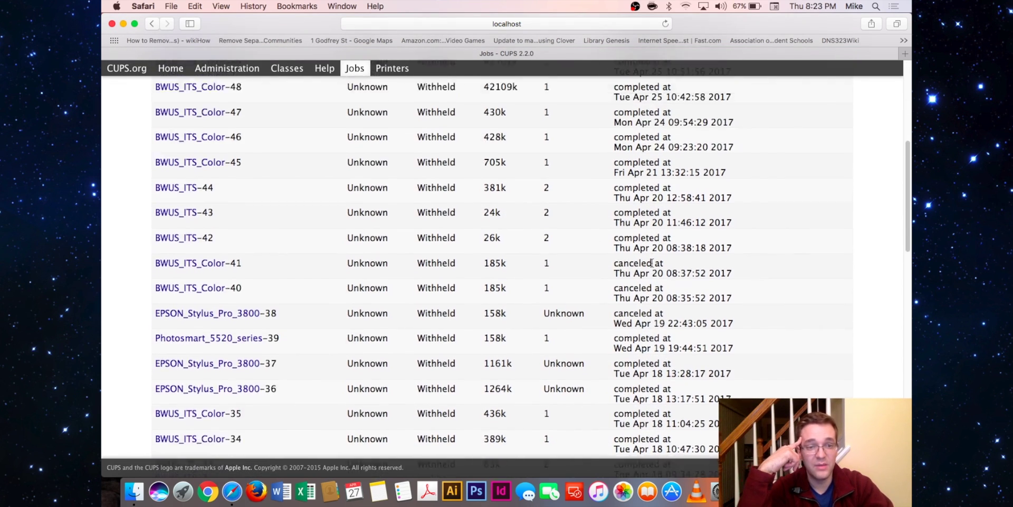
{"action": "scroll", "coordinate": [652, 263], "scroll_direction": "down", "scroll_amount": 12}
{"action": "scroll", "coordinate": [652, 263], "scroll_direction": "down", "scroll_amount": 5}
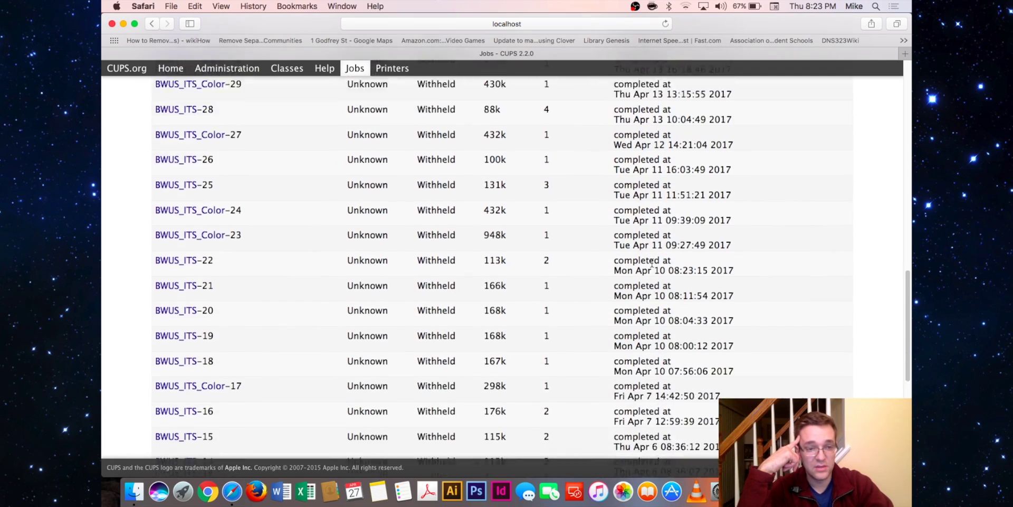
{"action": "scroll", "coordinate": [652, 269], "scroll_direction": "up", "scroll_amount": 12}
{"action": "scroll", "coordinate": [653, 275], "scroll_direction": "up", "scroll_amount": 10}
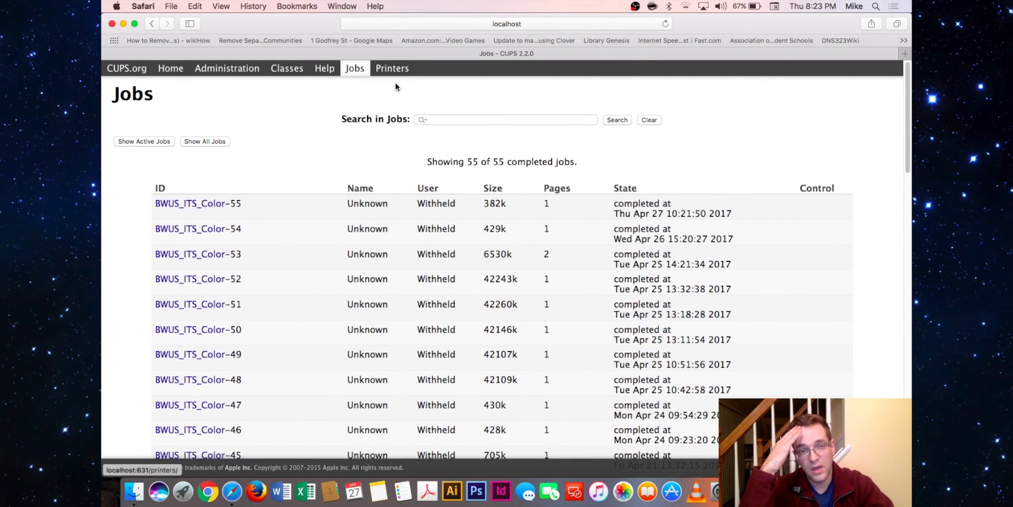
Step: Open the BWUS_ITS printer page from the Printers list and inspect its Maintenance and Administration menus
{"action": "left_click", "coordinate": [388, 75]}
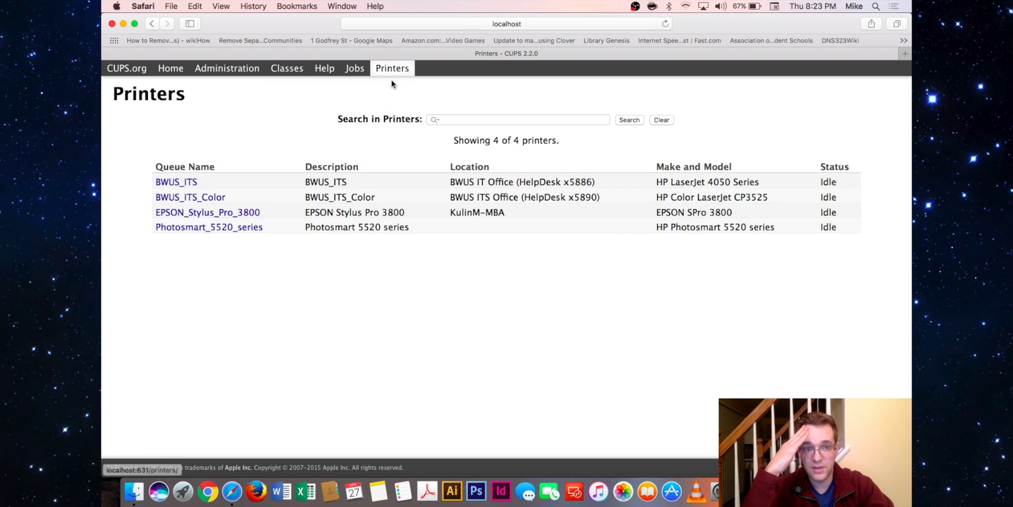
{"action": "left_click", "coordinate": [176, 183]}
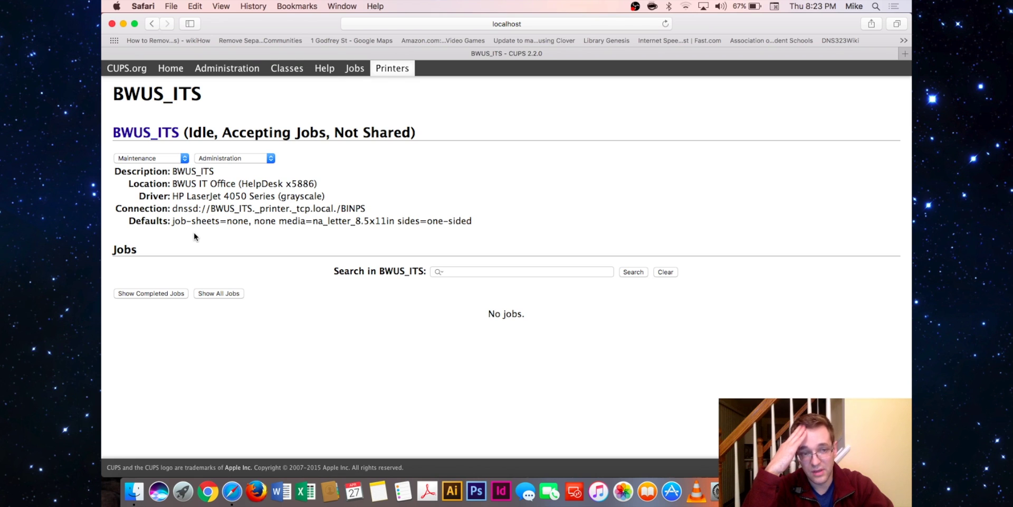
{"action": "left_click", "coordinate": [174, 159]}
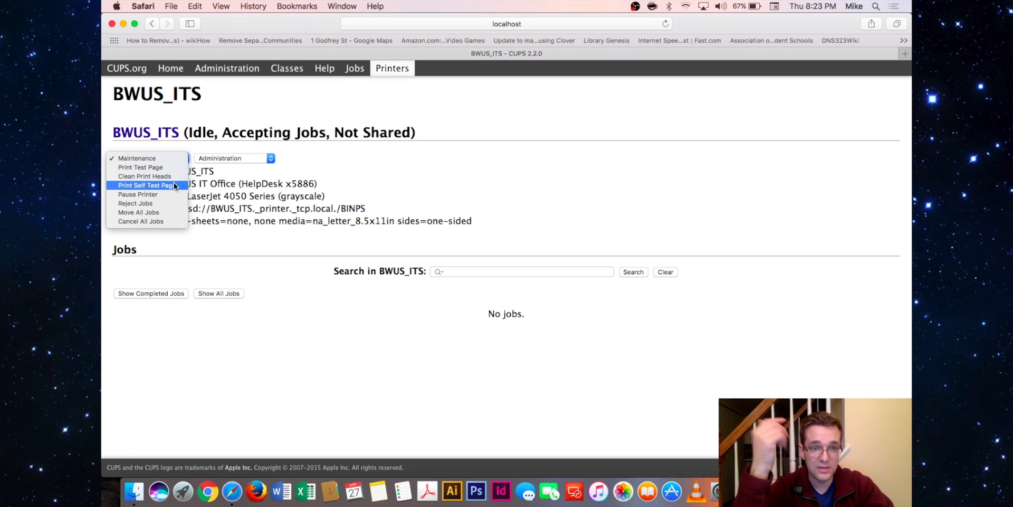
{"action": "left_click", "coordinate": [175, 221]}
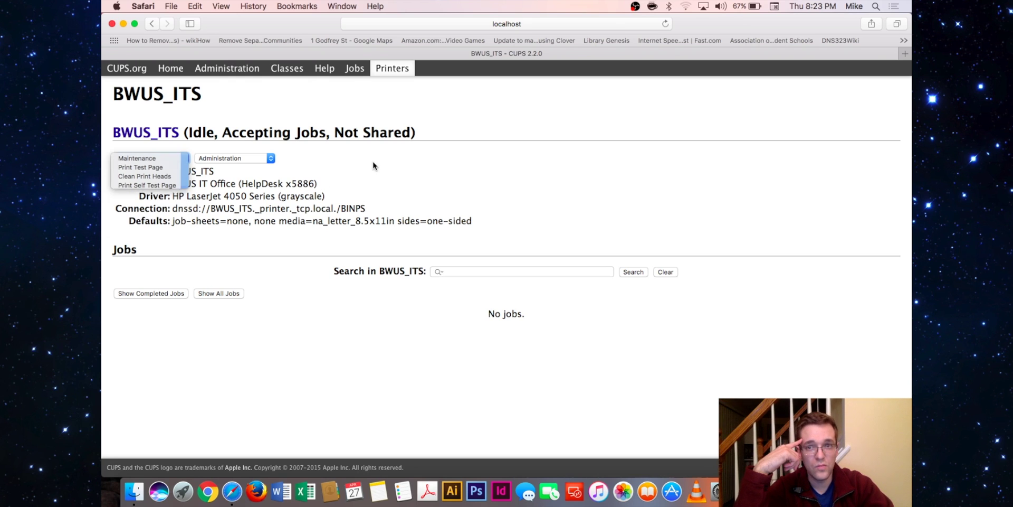
{"action": "left_click", "coordinate": [248, 158]}
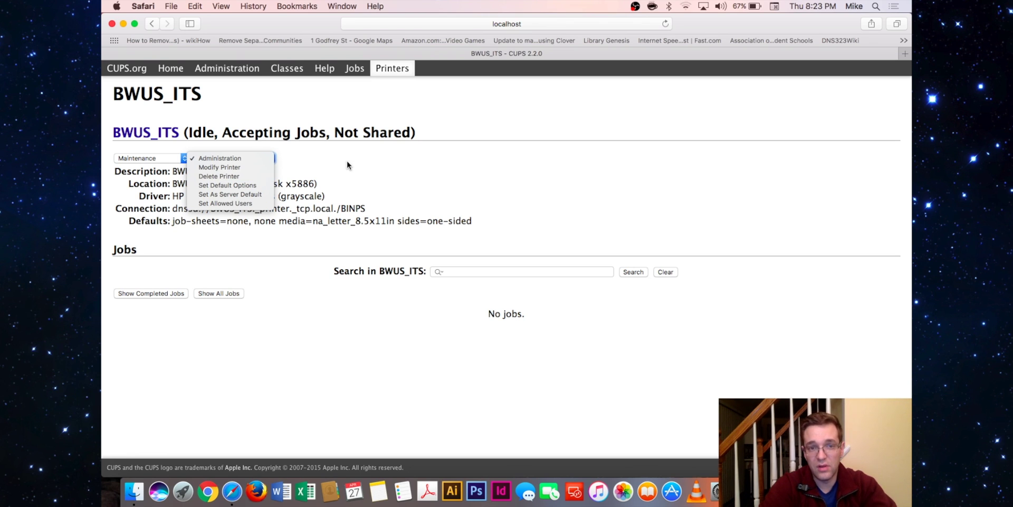
{"action": "left_click", "coordinate": [414, 161]}
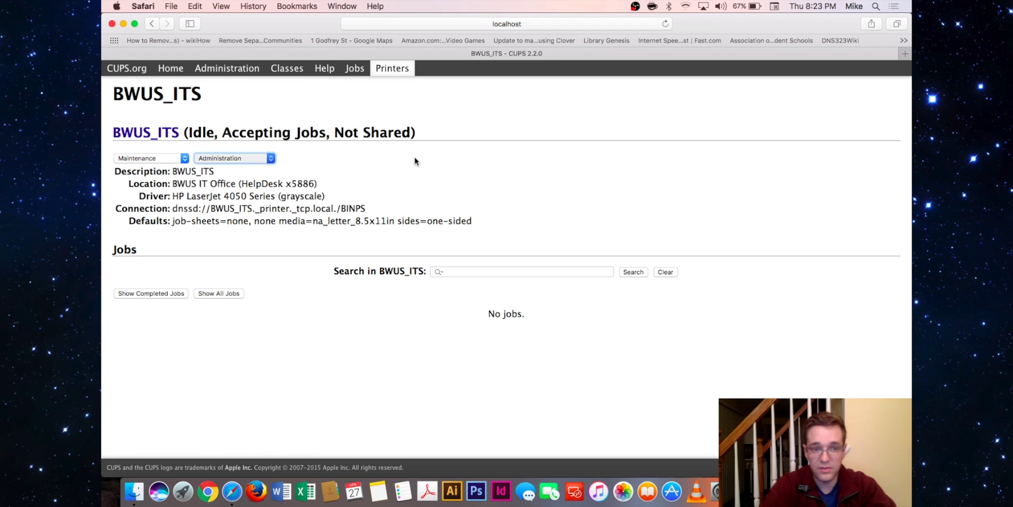
Step: Go from Jobs to the Administration page and request View Error Log
{"action": "left_click", "coordinate": [355, 68]}
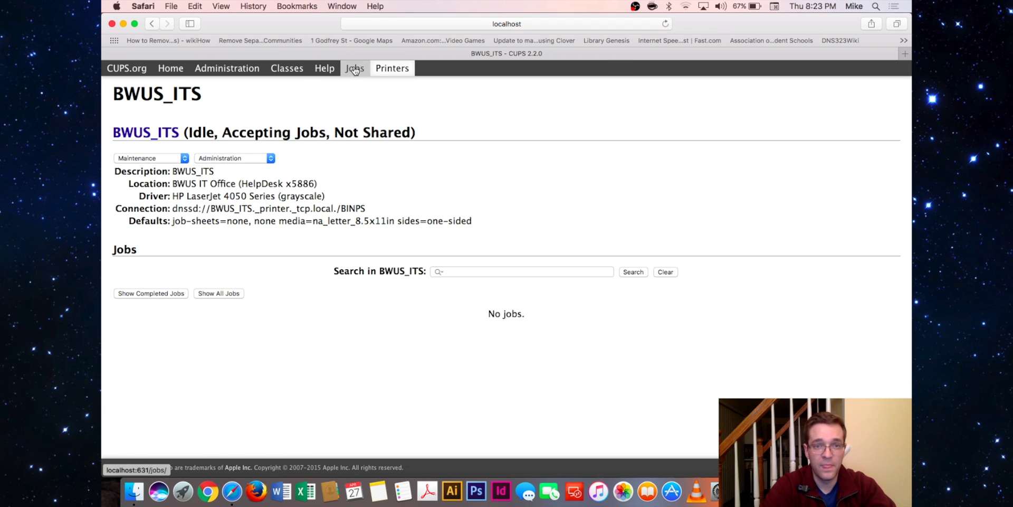
{"action": "left_click", "coordinate": [217, 70]}
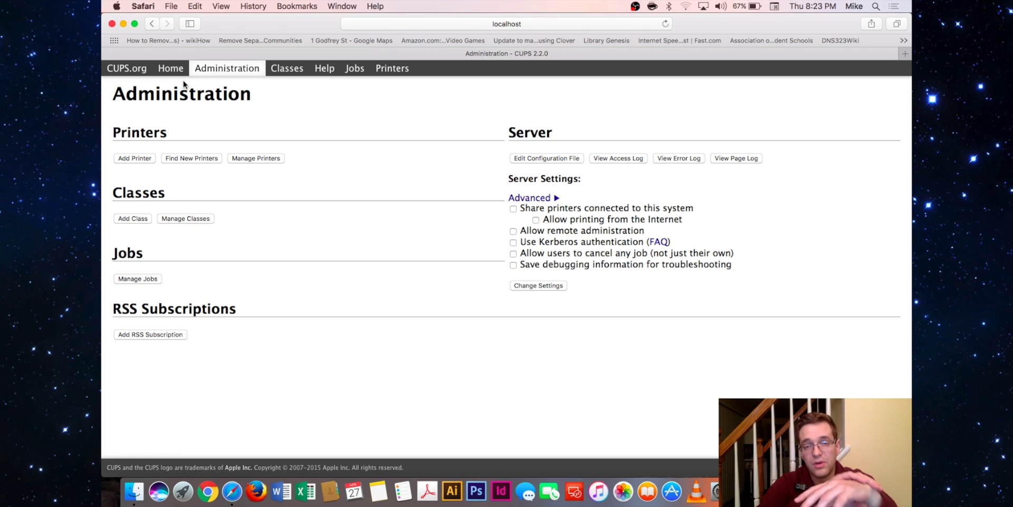
{"action": "left_click", "coordinate": [694, 159]}
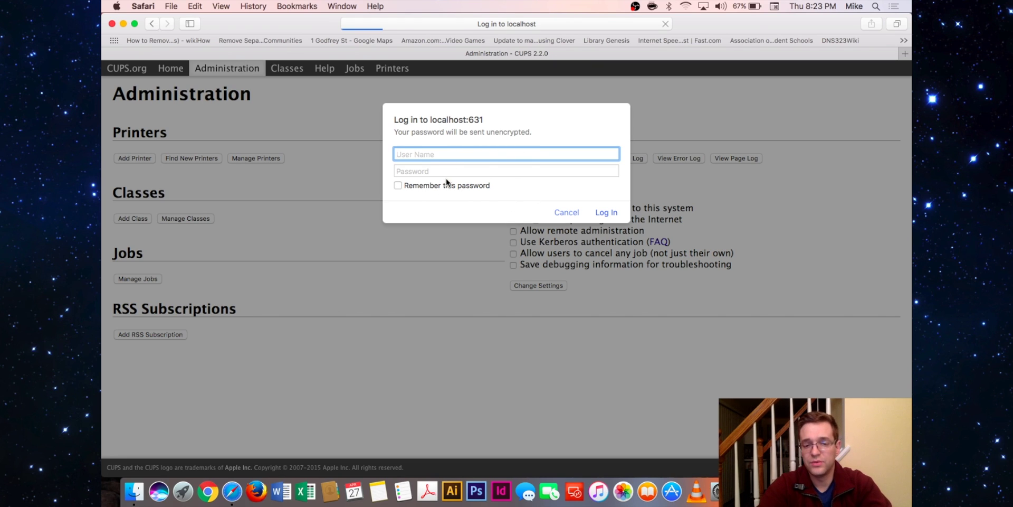
Step: Log in with the administrator user name and password to display the error log
{"action": "type", "text": "admin"}
{"action": "key", "text": "BackSpace"}
{"action": "key", "text": "BackSpace"}
{"action": "key", "text": "BackSpace"}
{"action": "key", "text": "BackSpace"}
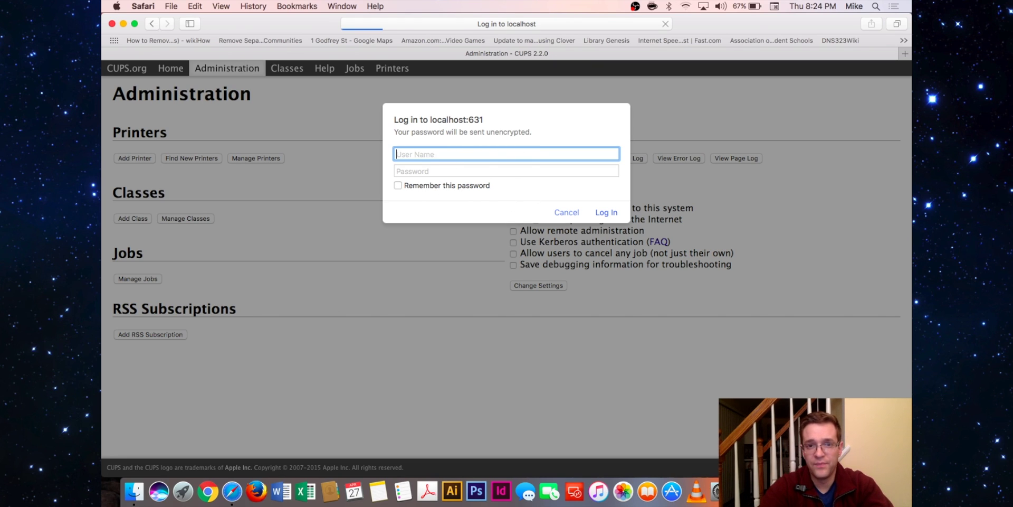
{"action": "type", "text": "mike"}
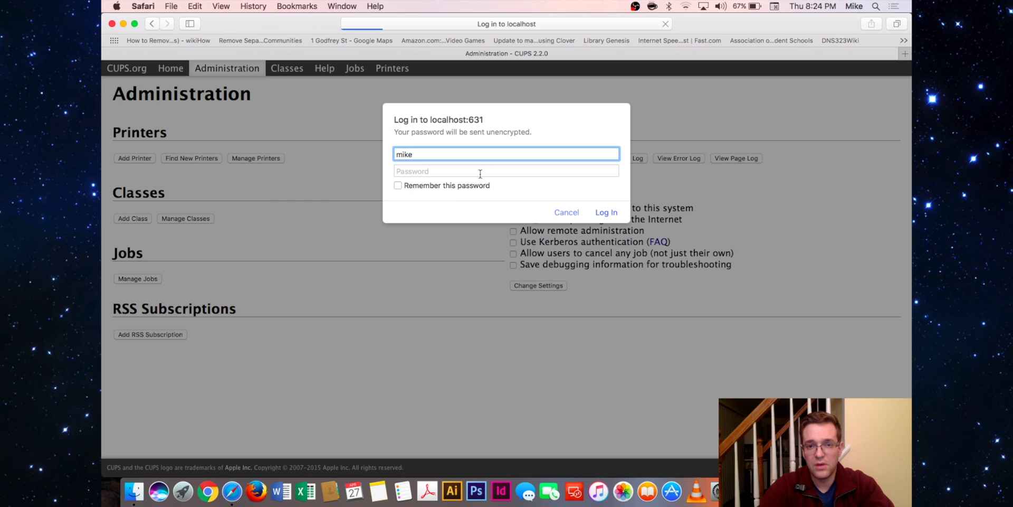
{"action": "left_click", "coordinate": [480, 170]}
{"action": "type", "text": "••••"}
{"action": "key", "text": "Return"}
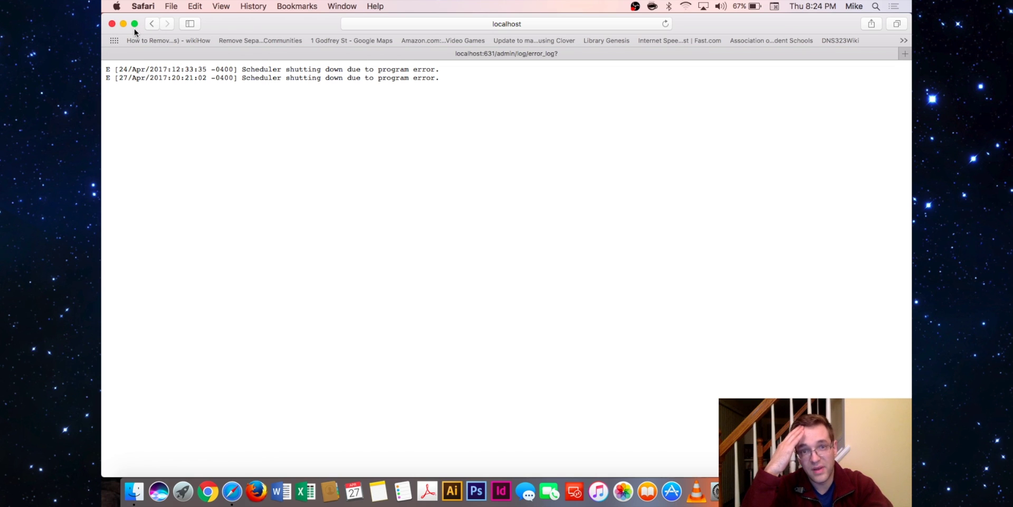
Step: Go back from the error log to Administration, then open the Jobs page showing no jobs
{"action": "left_click", "coordinate": [150, 23]}
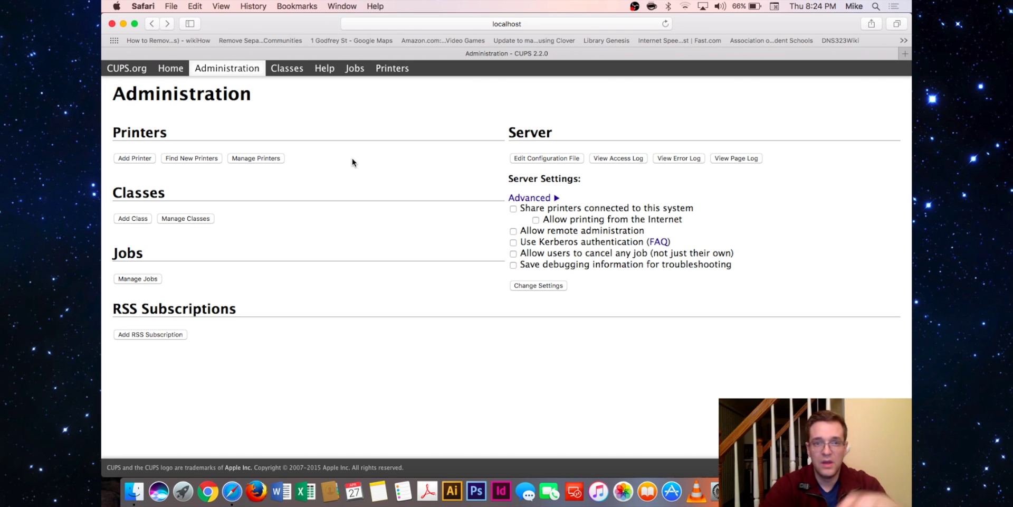
{"action": "left_click", "coordinate": [358, 74]}
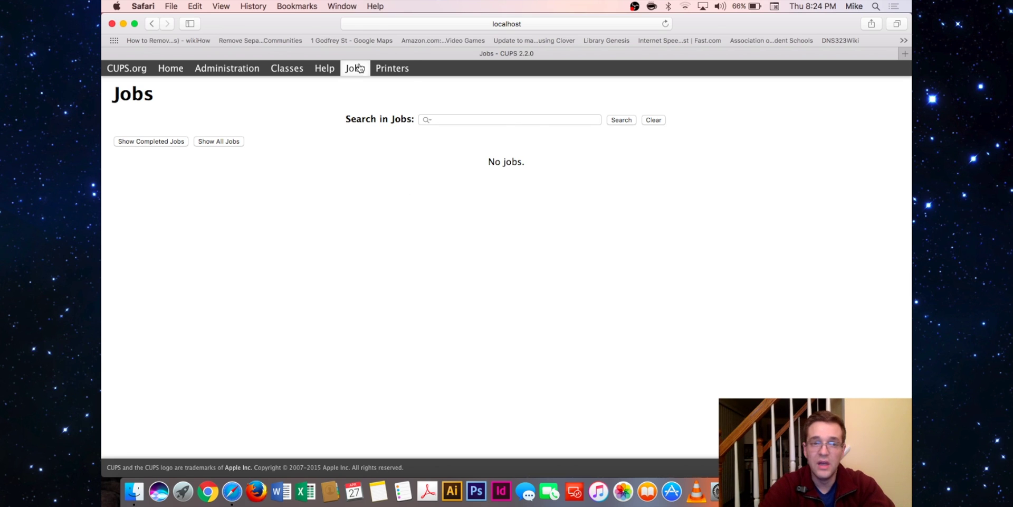
Step: Visit the four-printer list and the Jobs page, then return to the CUPS home page
{"action": "left_click", "coordinate": [392, 73]}
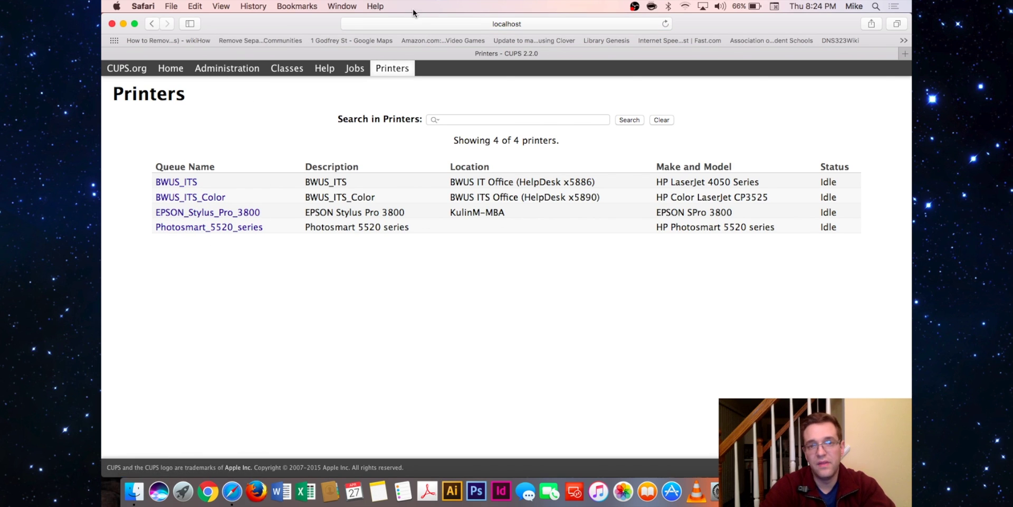
{"action": "left_click", "coordinate": [355, 68]}
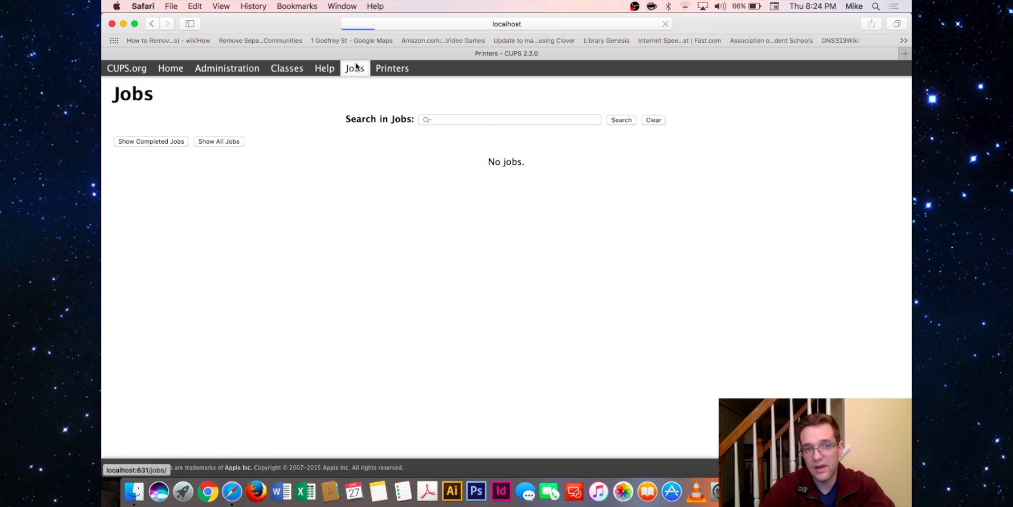
{"action": "left_click", "coordinate": [170, 68]}
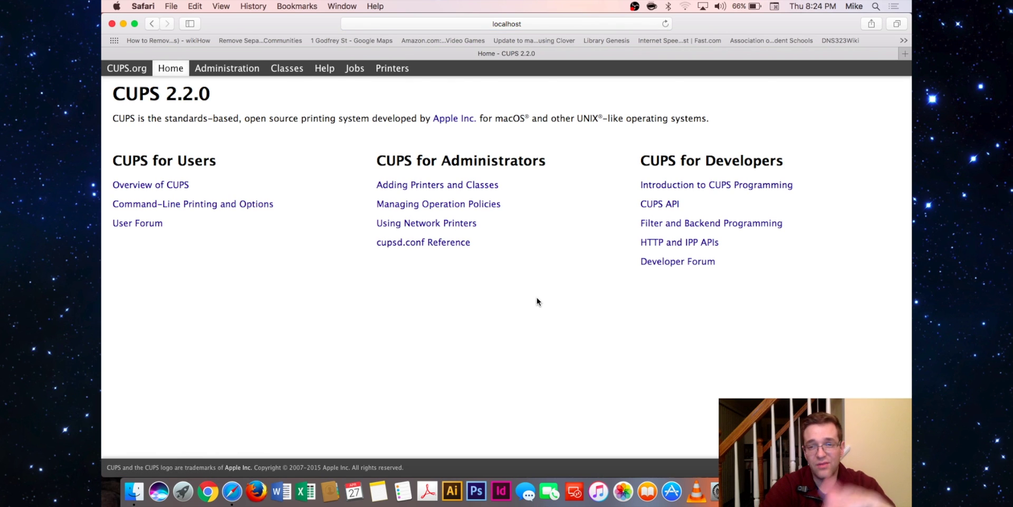